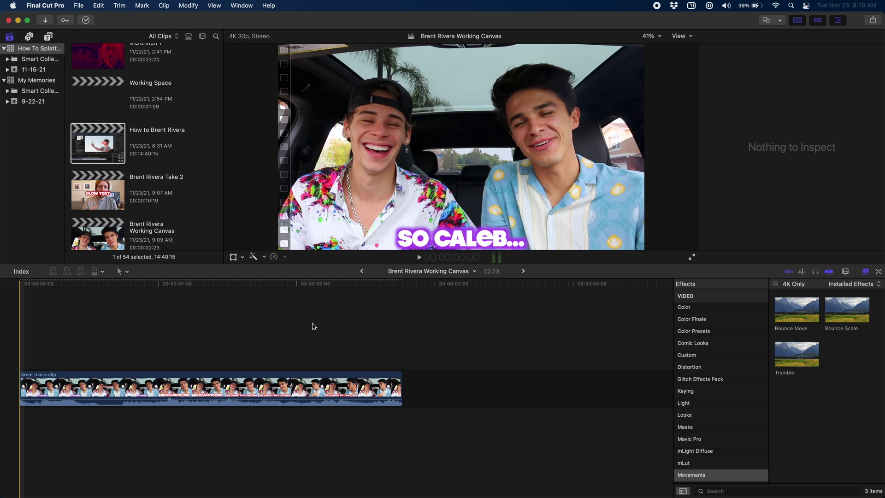
Step: Select the car clip and return the playhead to the timeline start at 00:00:00:00
click(116, 300)
click(61, 286)
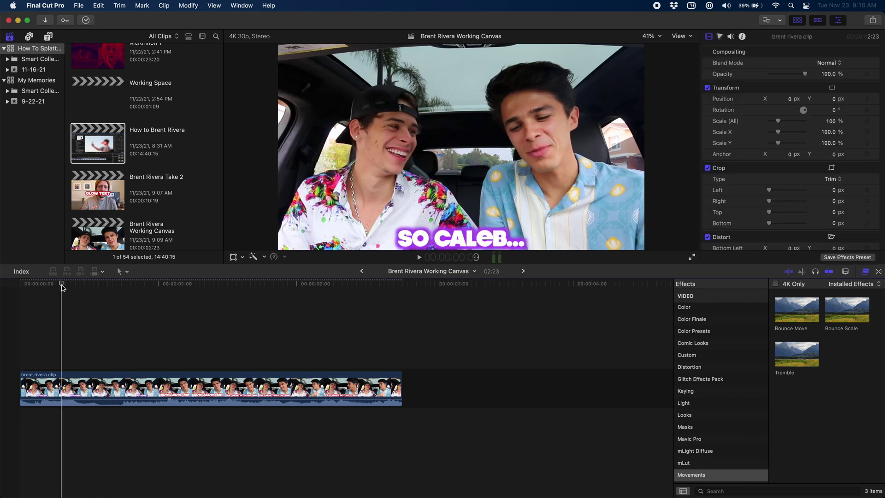
drag(62, 288, 245, 299)
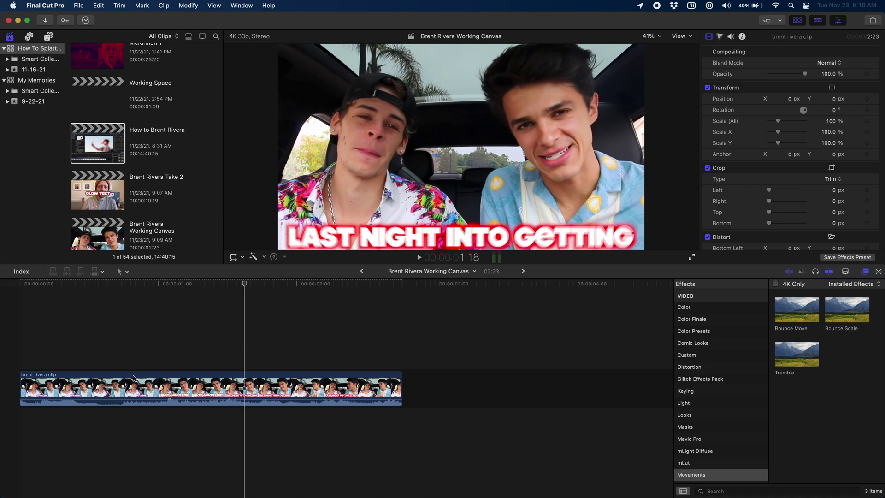
click(24, 290)
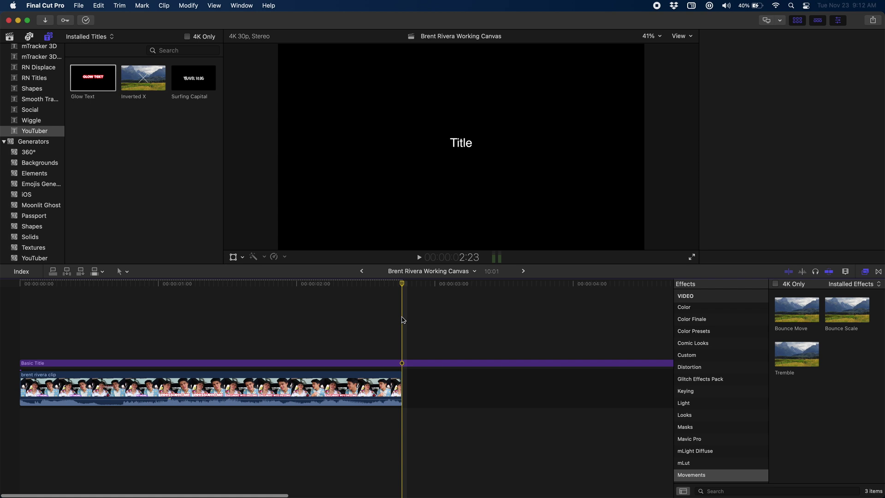
Step: Insert a Basic Title over the car clip with Control+T and select it
click(394, 364)
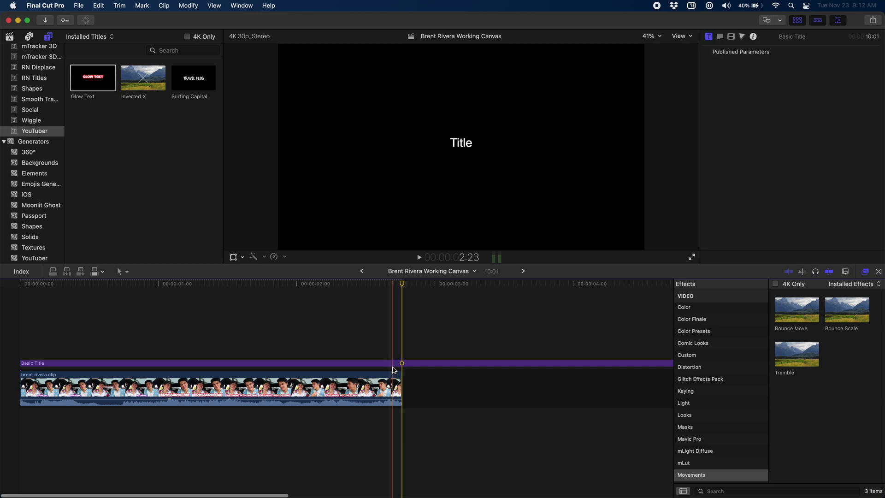
key(ctrl+t)
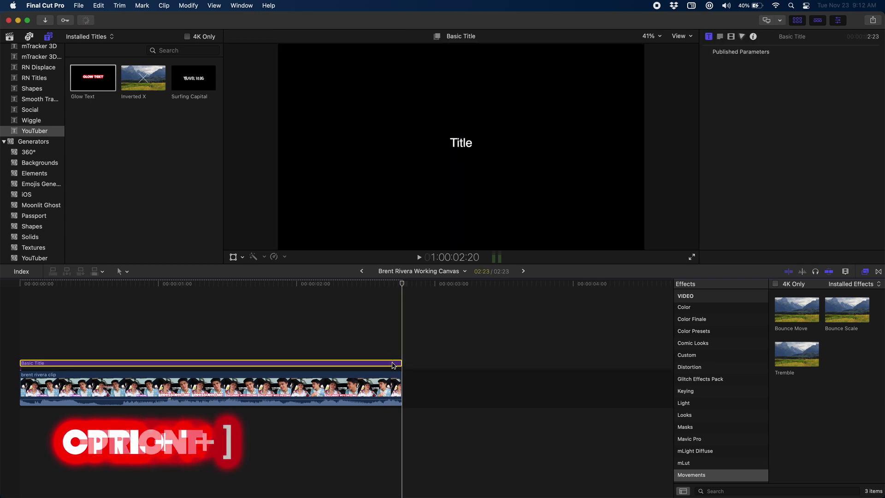
click(185, 316)
click(191, 363)
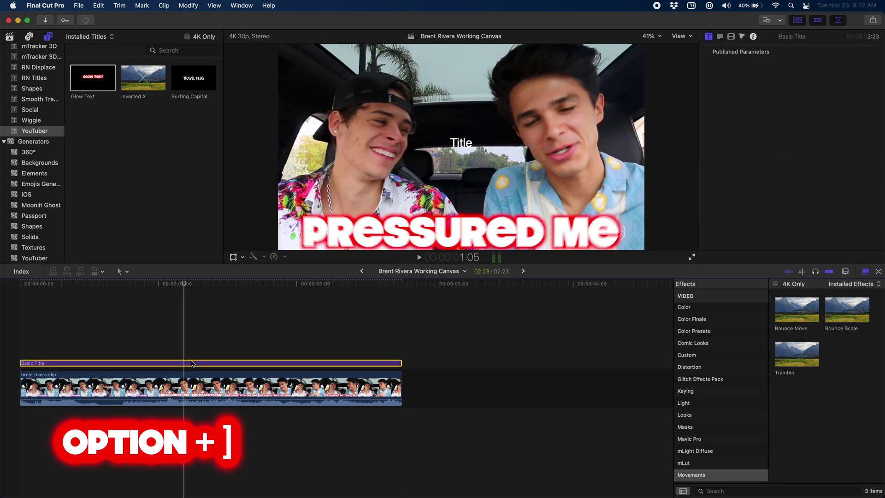
Step: Set the title text to size 285 in the Meloriac font
click(719, 37)
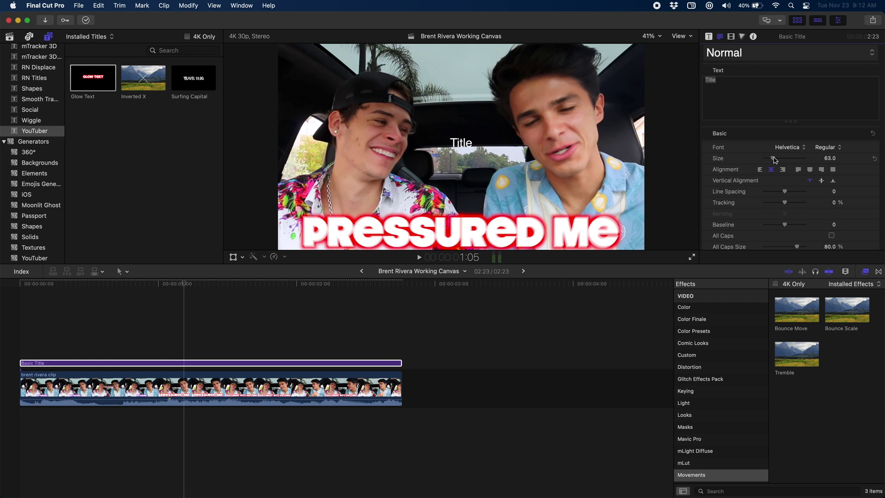
drag(775, 160, 807, 161)
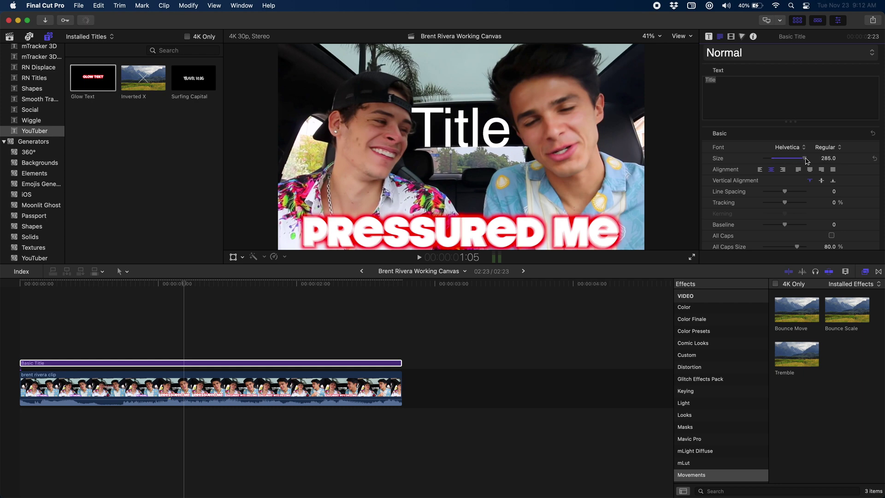
click(799, 147)
scroll(799, 148, down, 8)
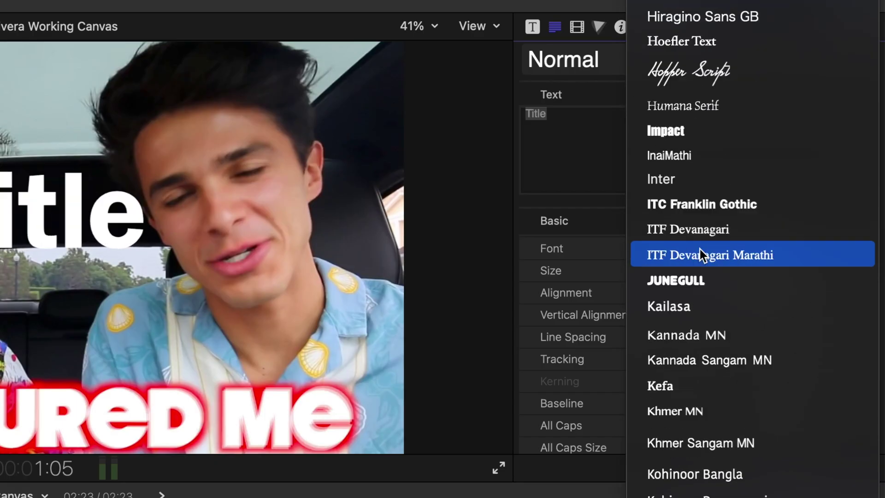
scroll(700, 251, down, 12)
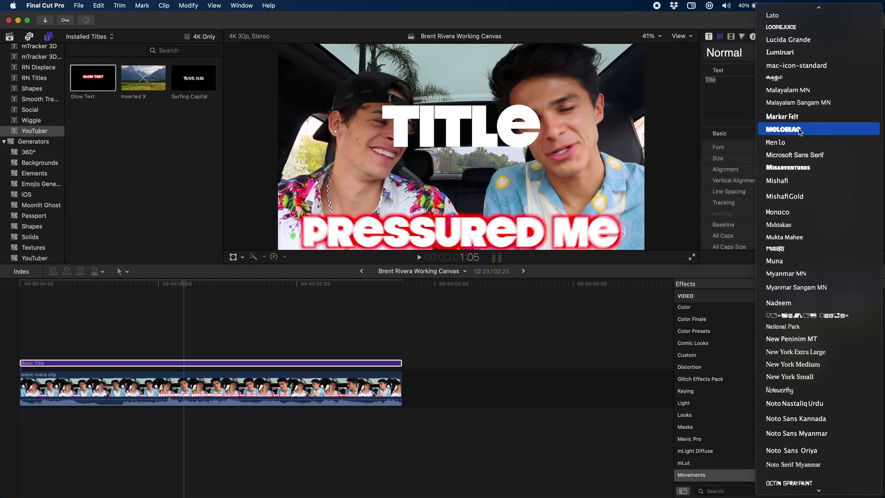
click(713, 212)
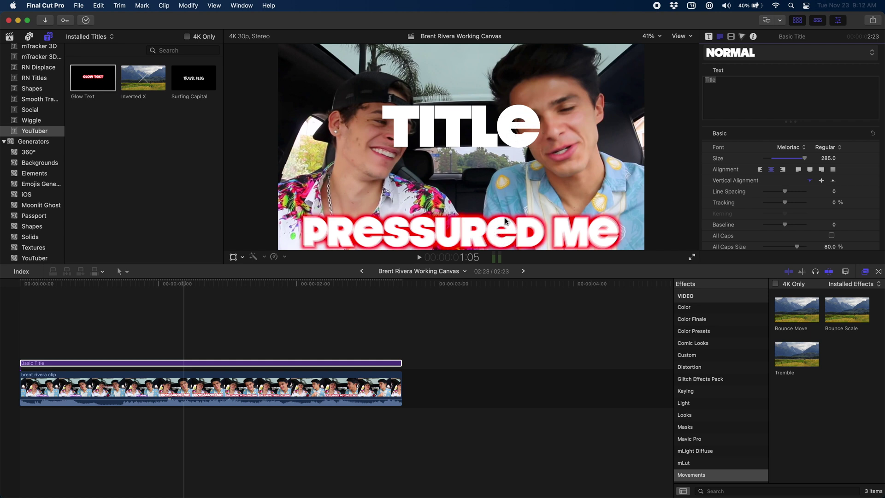
click(753, 83)
Step: Enter 'PRESSURED ME' as the title text, reduce size to 201, and set Position Y to -80.89 px
text(PRESSURED ME)
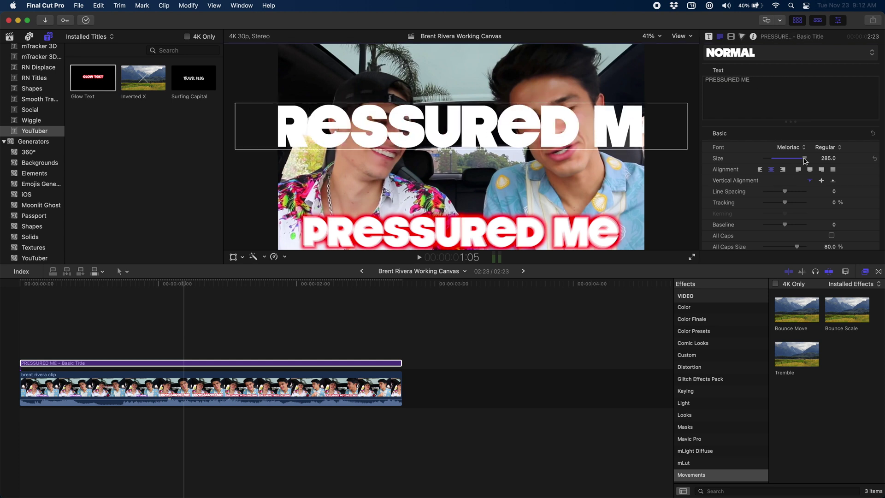
drag(805, 161, 793, 159)
scroll(800, 172, down, 2)
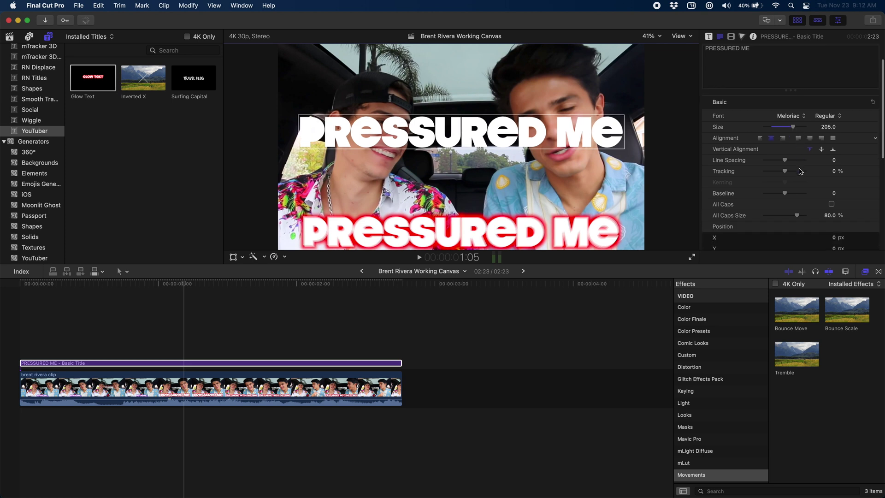
scroll(801, 171, down, 4)
drag(833, 181, 834, 186)
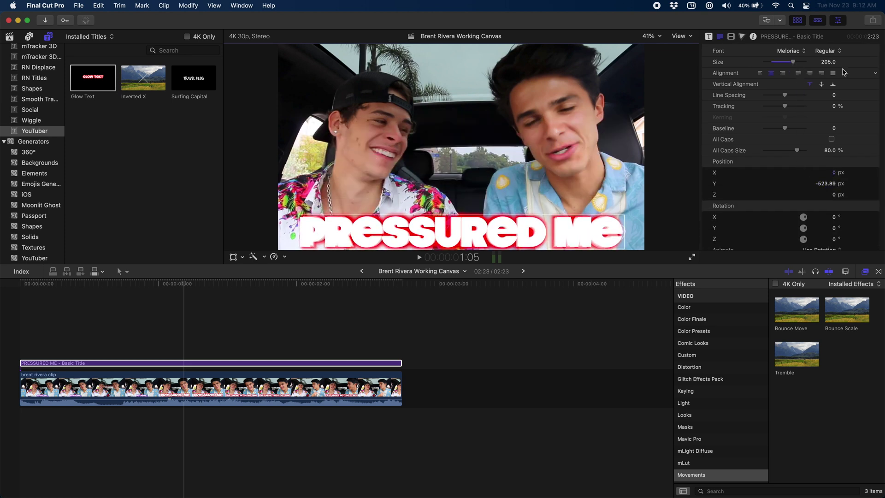
drag(795, 64, 794, 64)
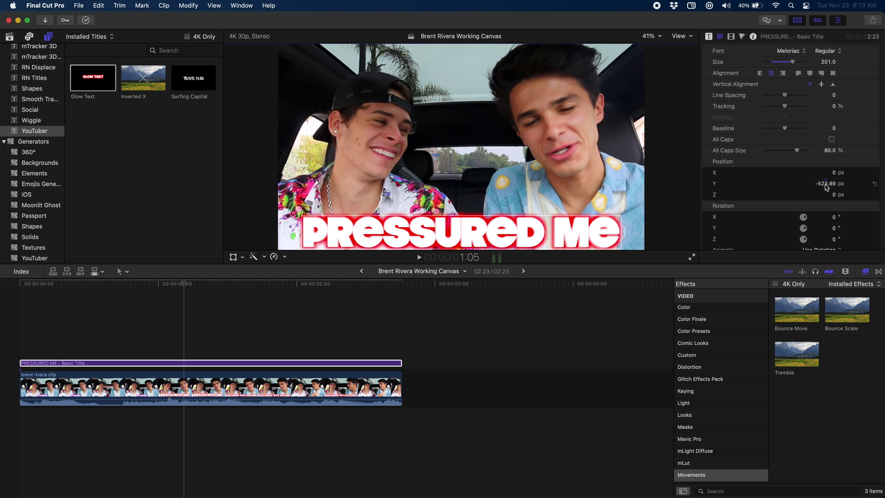
mouse_move(827, 183)
mouse_down()
mouse_move(827, 159)
mouse_move(821, 198)
mouse_up()
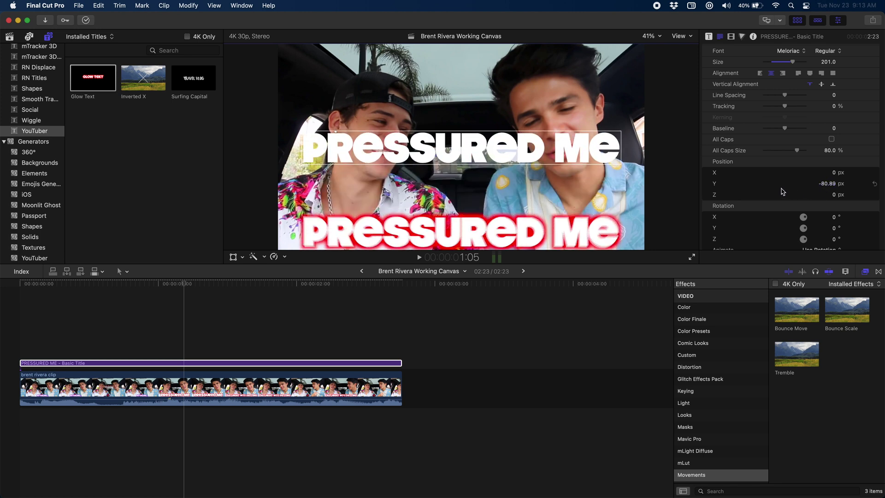
scroll(783, 191, down, 5)
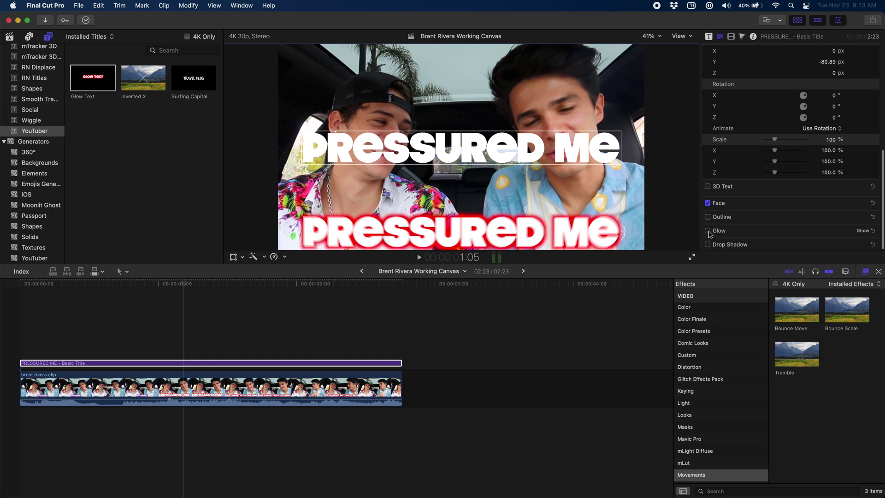
Step: Enable the title's glow and set its colour to pure red (FF0000)
click(708, 230)
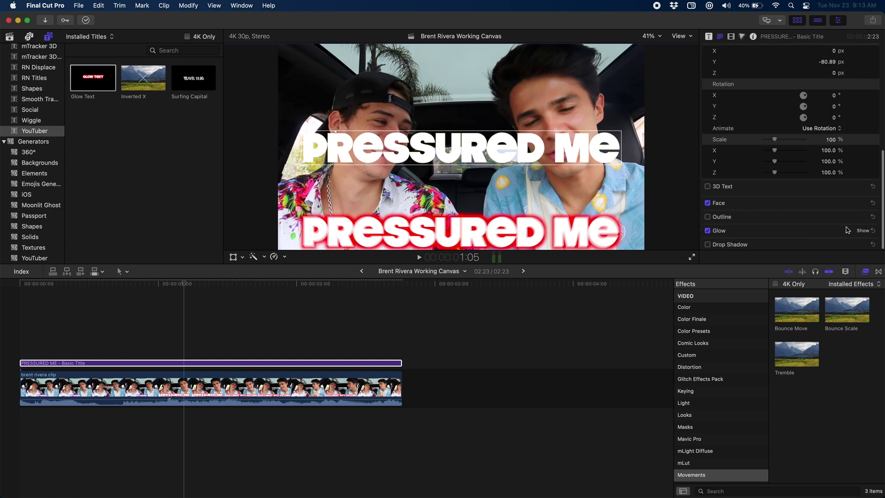
click(863, 231)
scroll(848, 212, down, 3)
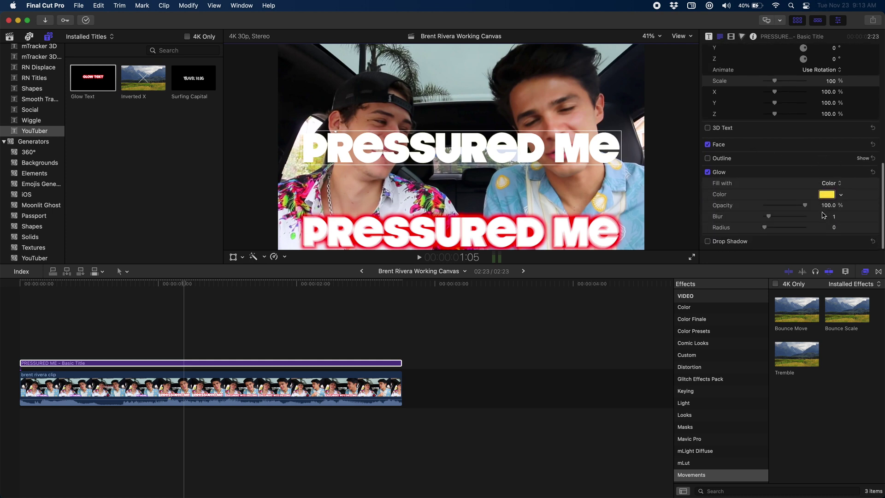
click(827, 198)
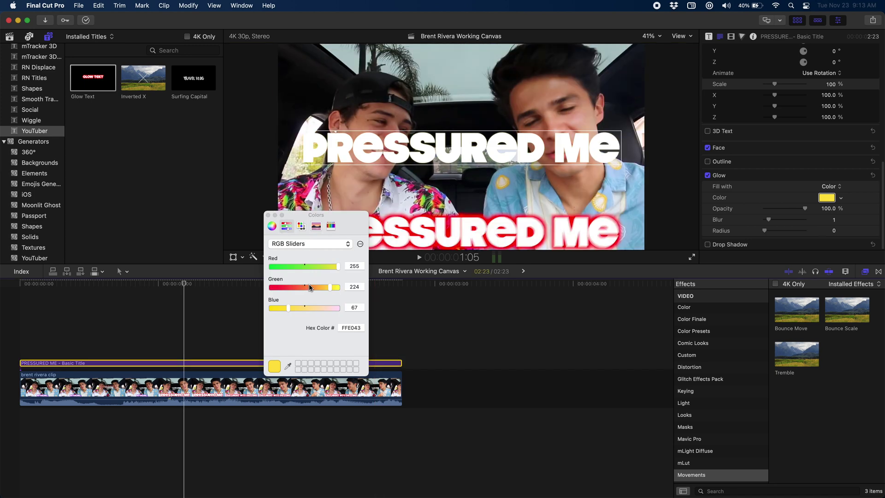
drag(330, 287, 252, 303)
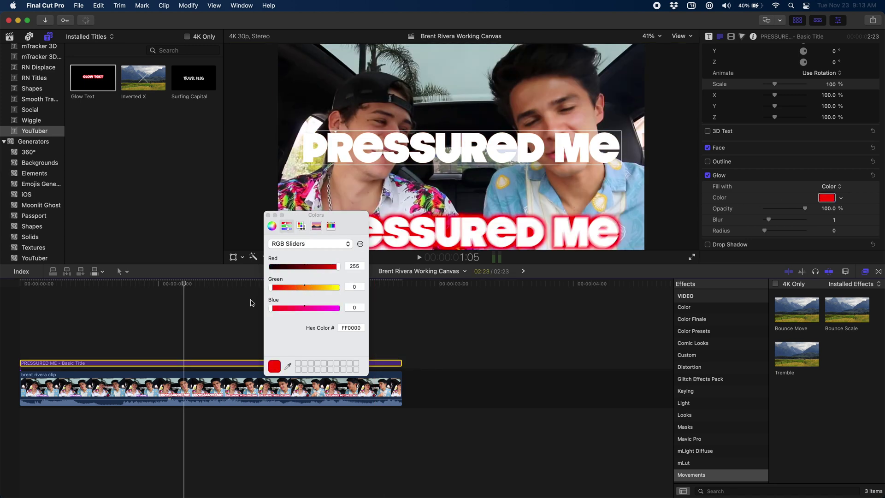
click(269, 215)
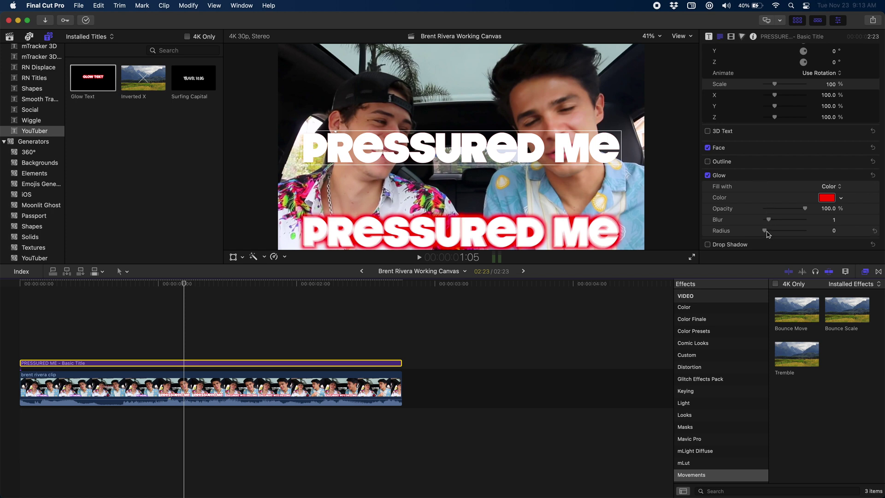
Step: Set the glow radius to 204 and the glow blur to about 4.02
drag(768, 234, 828, 235)
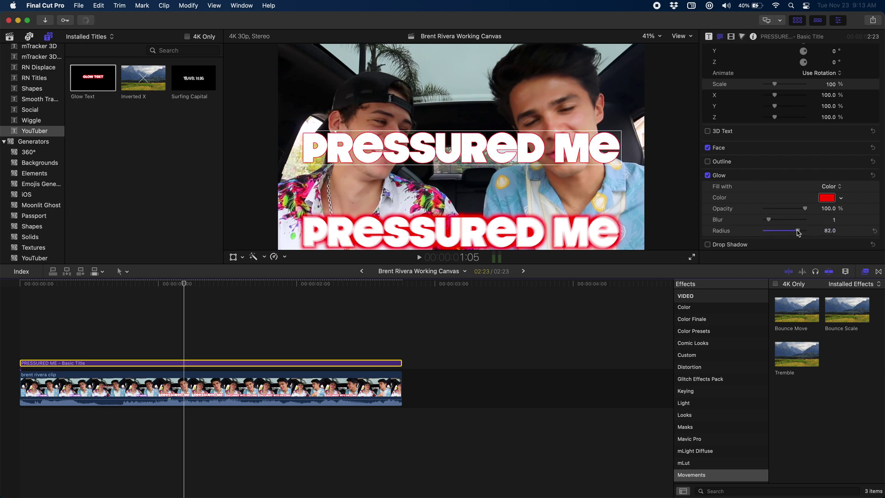
click(829, 231)
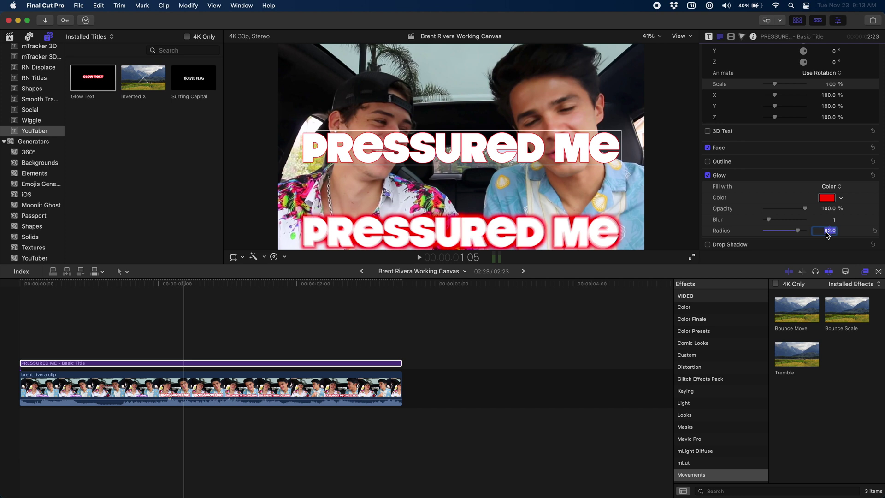
key(Return)
drag(771, 223, 784, 222)
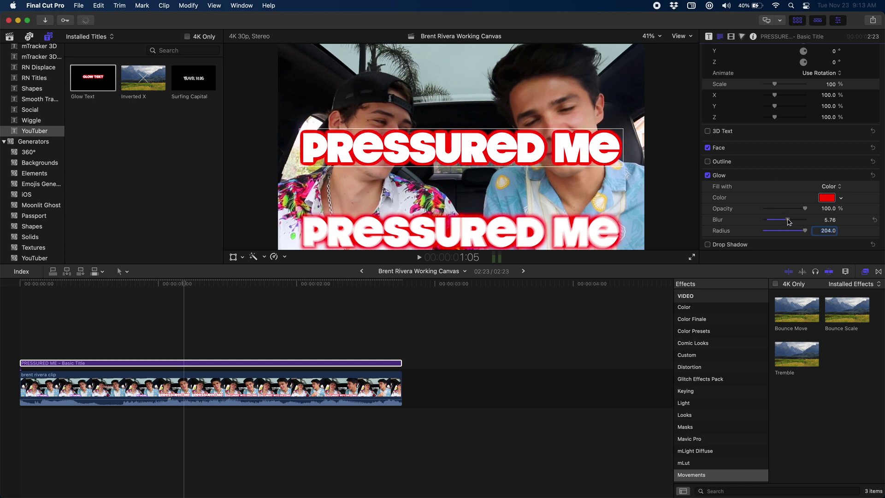
drag(785, 222, 782, 224)
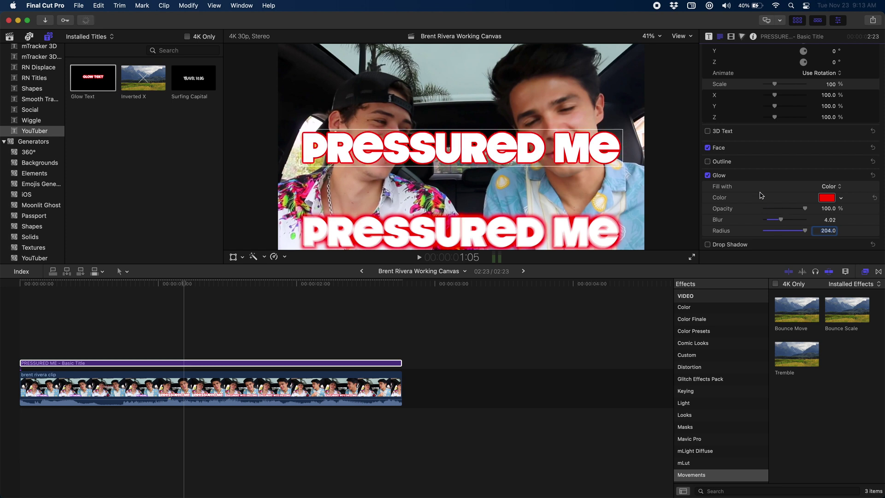
scroll(760, 195, down, 1)
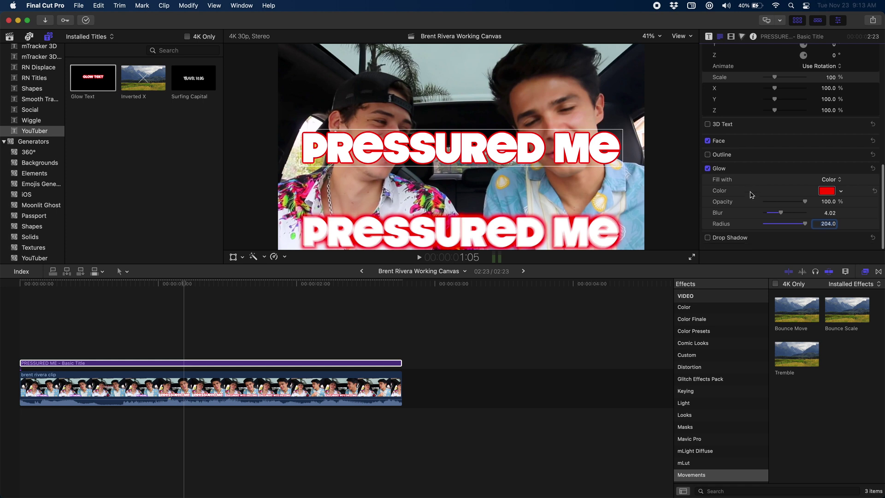
Step: Enable a red drop shadow on the title with blur about 6.21 and distance 0
click(708, 244)
scroll(741, 197, down, 2)
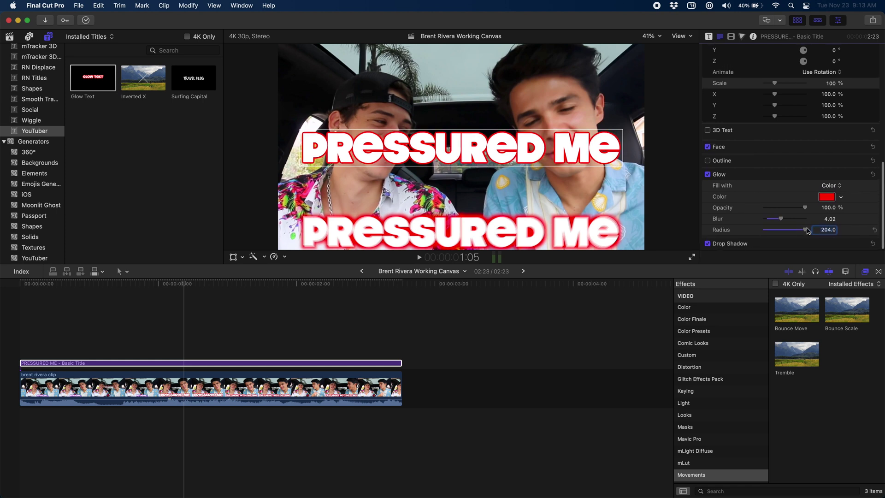
scroll(837, 220, down, 3)
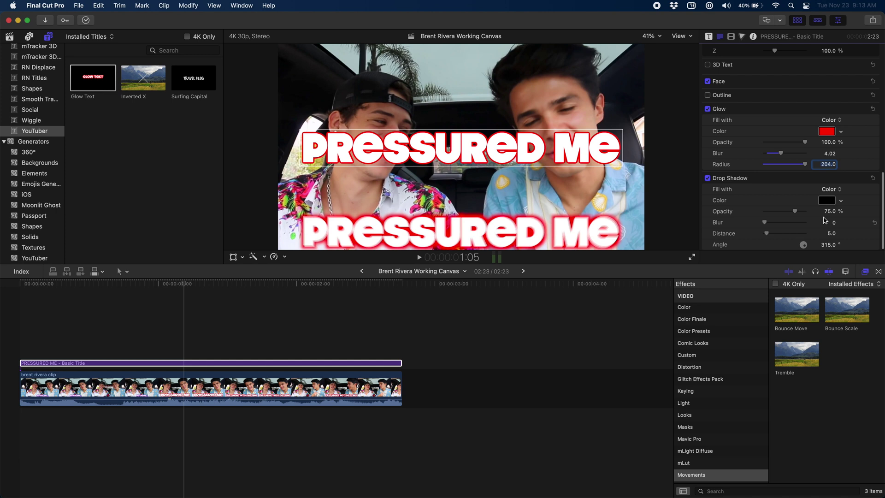
drag(766, 224, 804, 236)
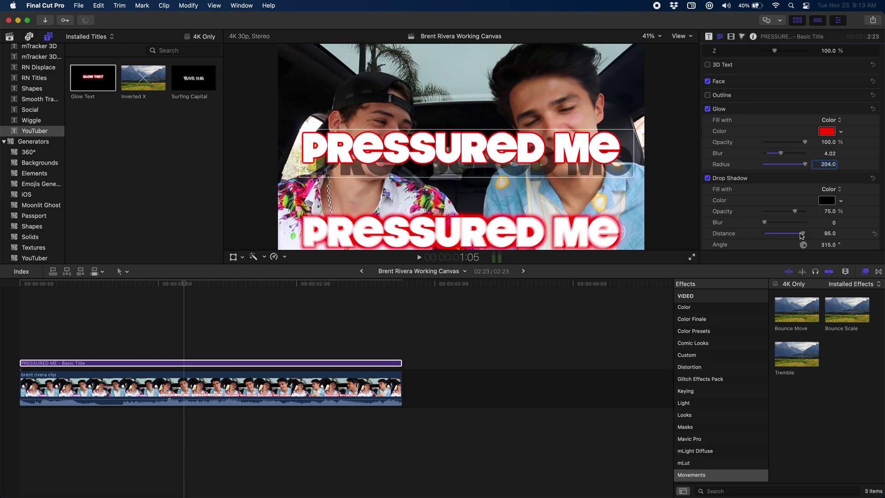
click(825, 205)
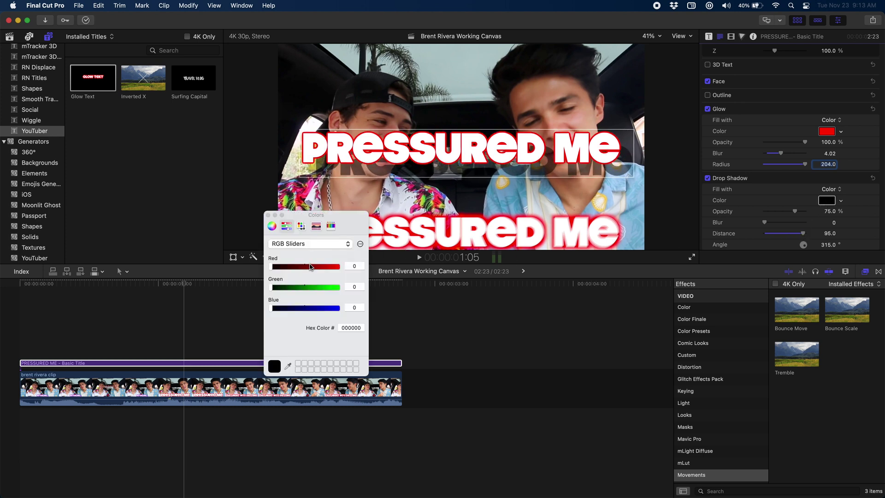
drag(312, 266, 354, 270)
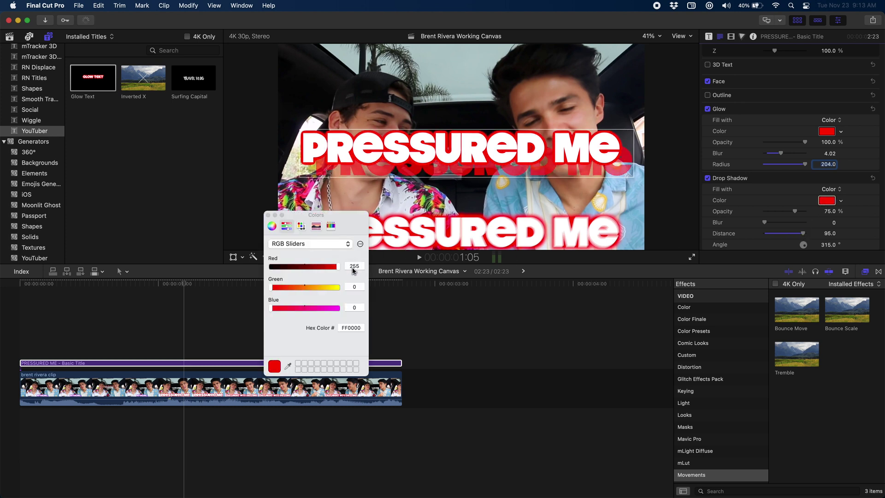
click(268, 215)
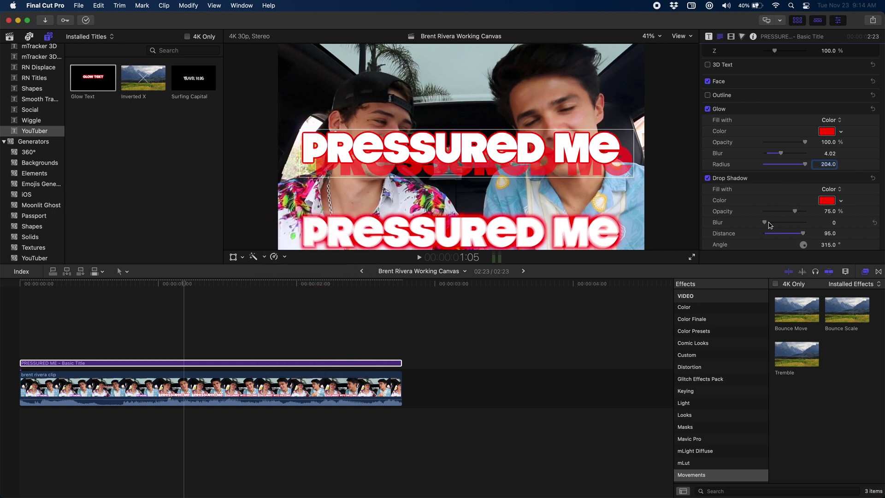
drag(768, 224, 793, 225)
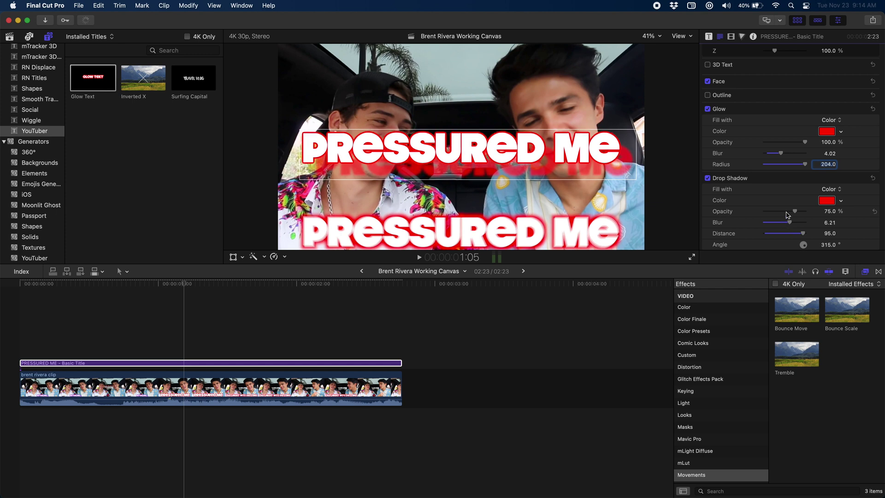
drag(804, 238, 757, 236)
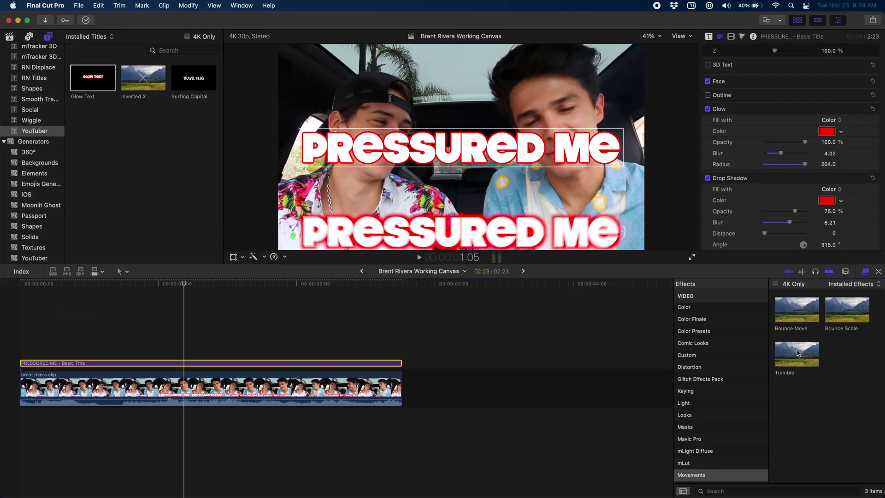
Step: Apply Tremble to the PRESSURED ME title, preview playback, and display its Video inspector settings
drag(775, 352, 332, 365)
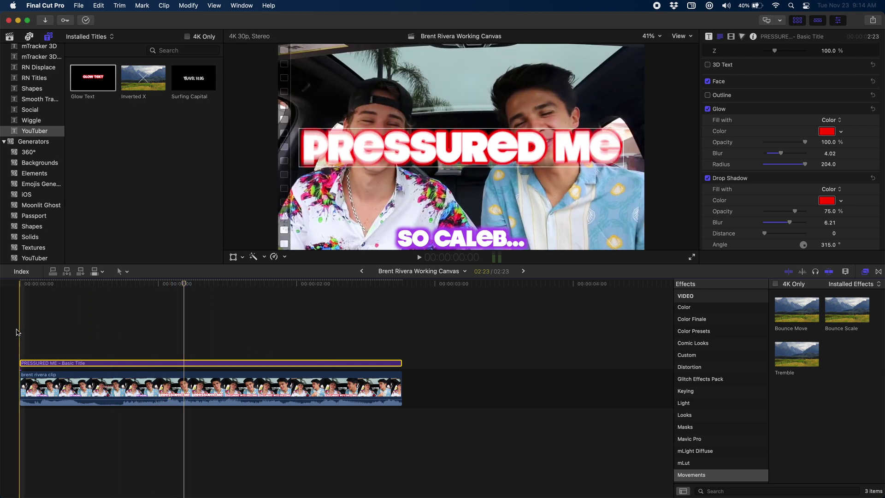
key(space)
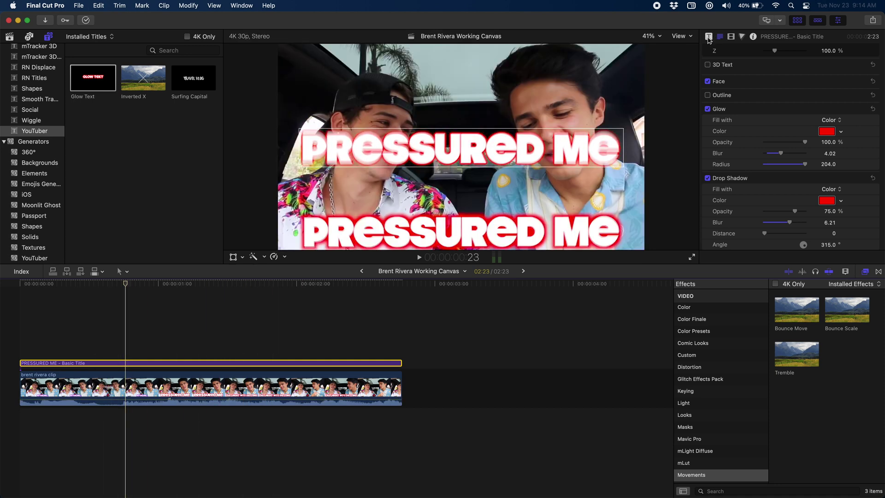
click(731, 37)
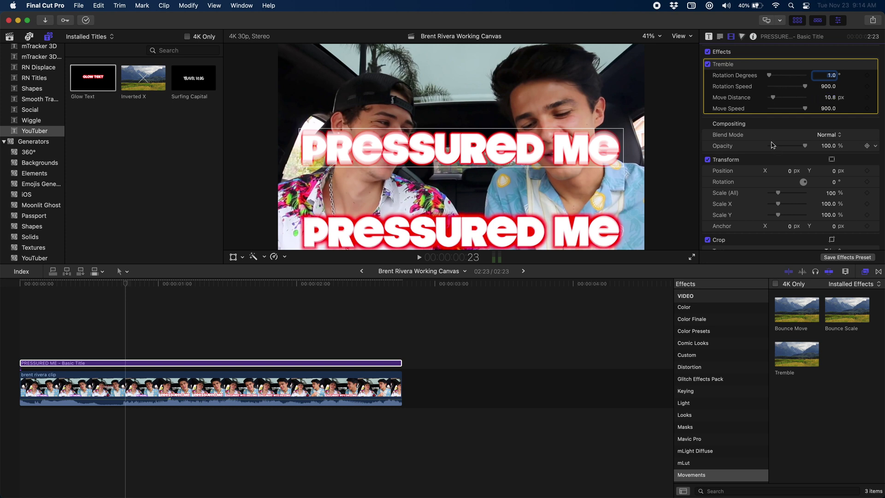
Step: Reset the title text's Position Y to 0 px in the Text inspector
click(720, 37)
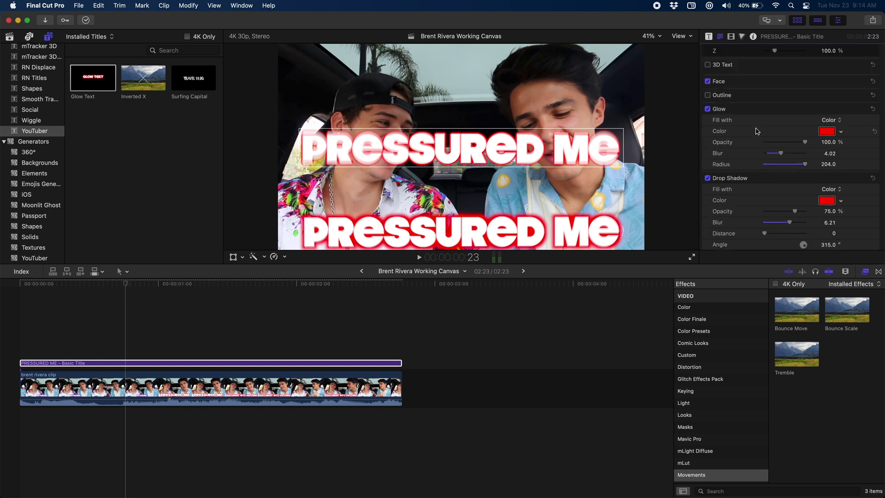
scroll(760, 133, up, 5)
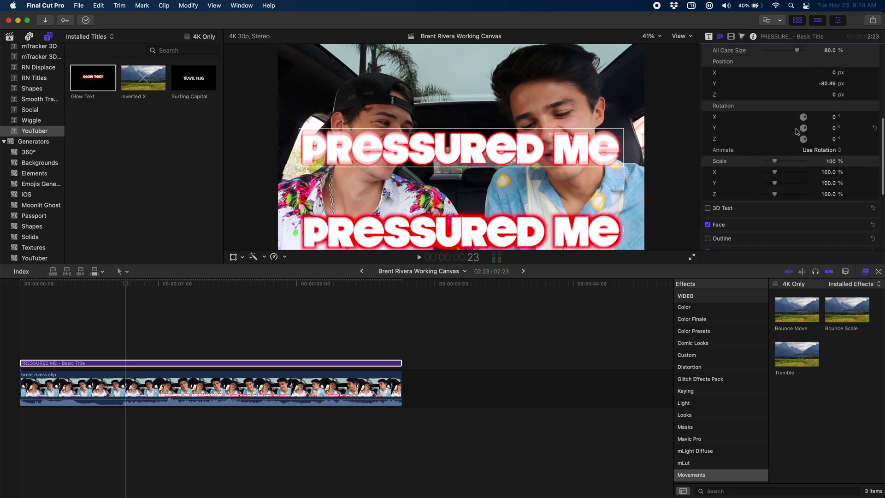
scroll(796, 132, up, 2)
click(827, 109)
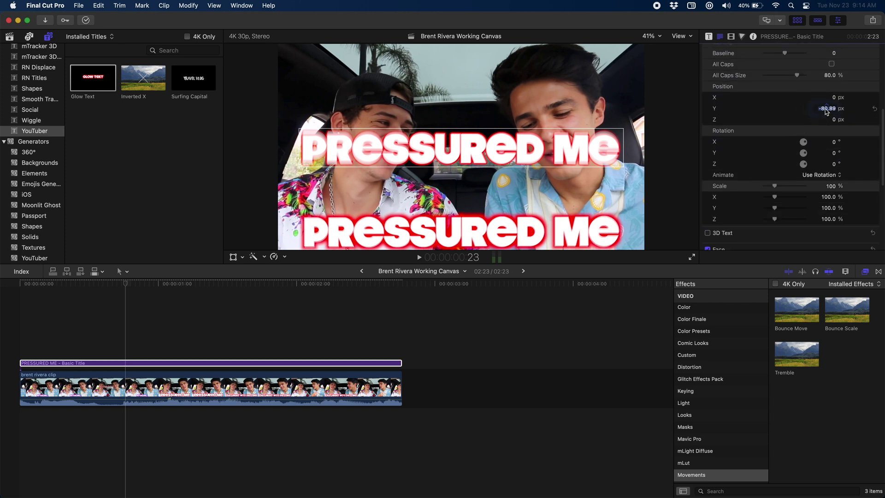
text(0)
key(Return)
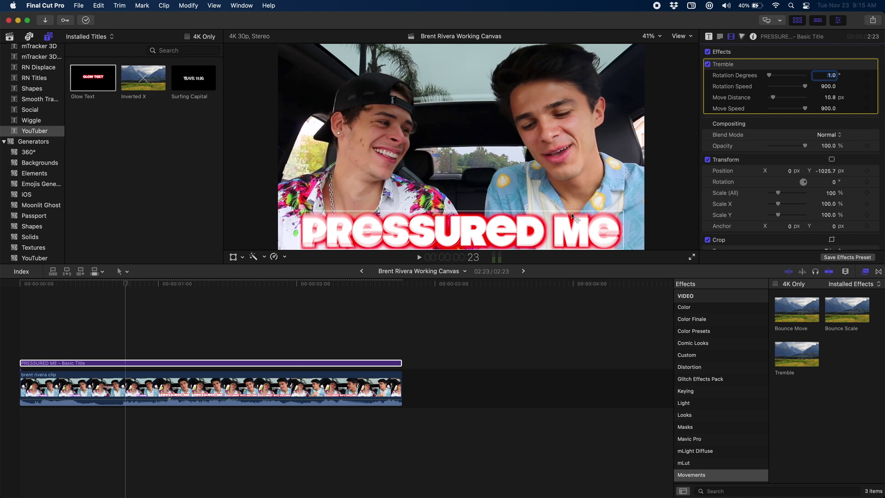
Step: Delete the PRESSURED ME Basic Title, add a Glow Text title, and trim it to the car clip's end
key(Return)
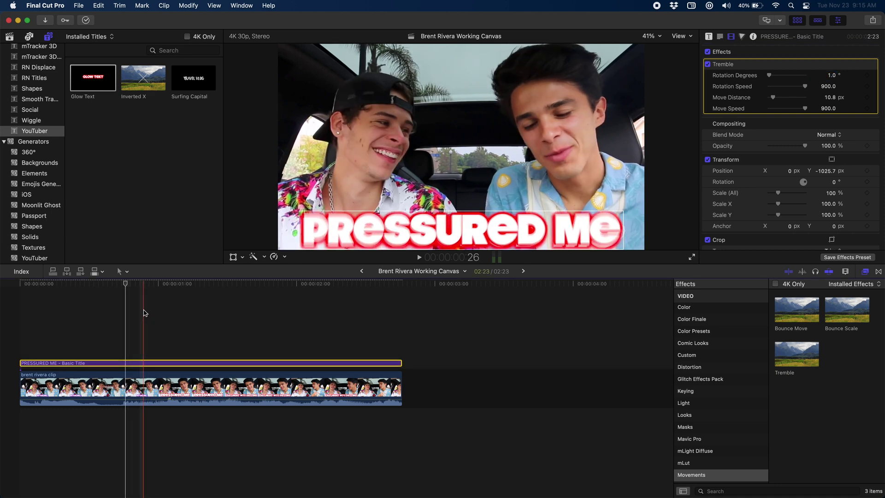
click(96, 364)
key(Delete)
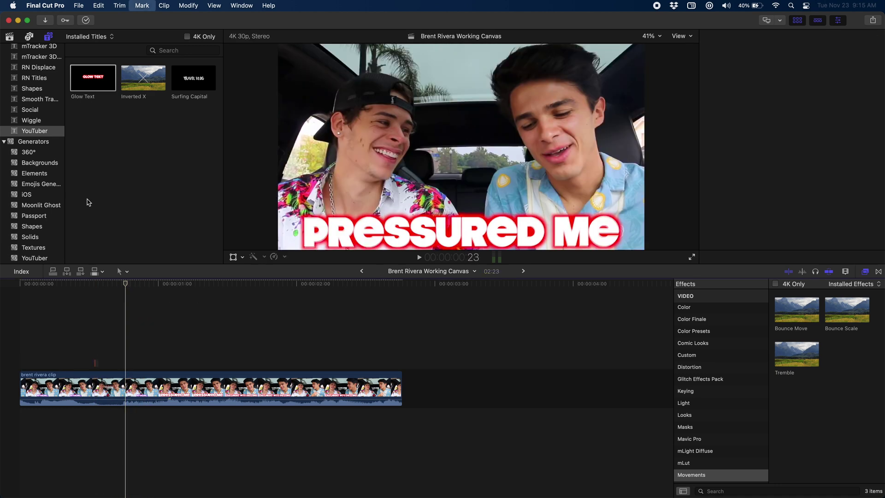
drag(92, 78, 28, 364)
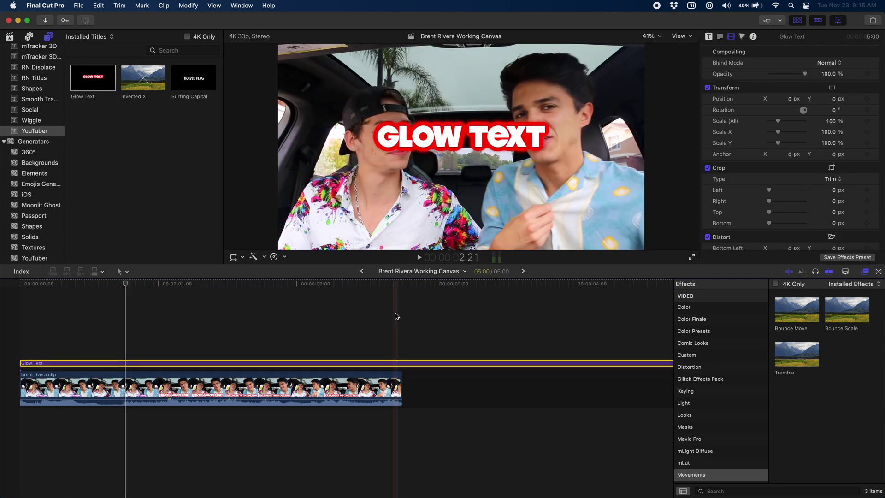
key(alt+bracketright)
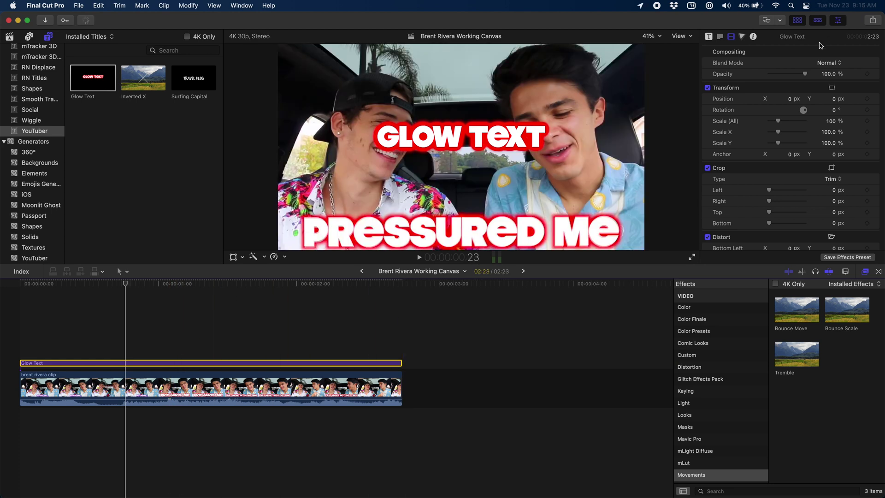
Step: Keyframe the Glow Text Boost Amount at 0 at the start, 32 mid-clip, and back to 0 at the end
click(721, 37)
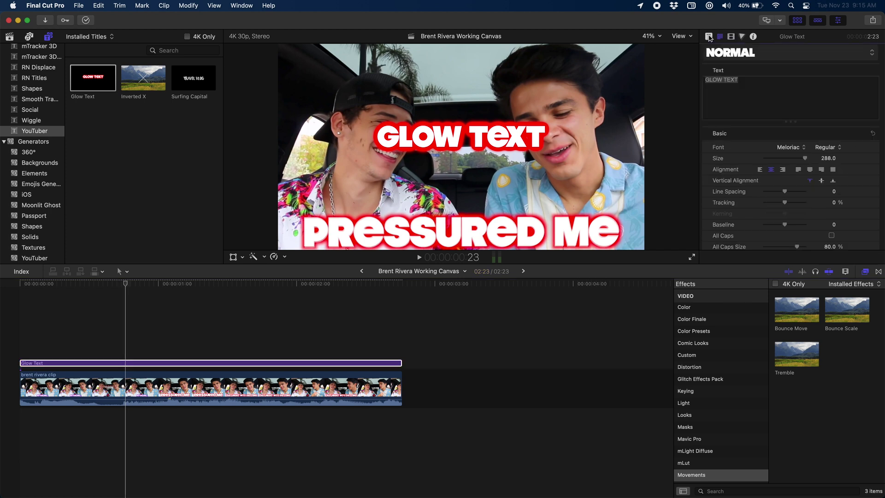
click(710, 37)
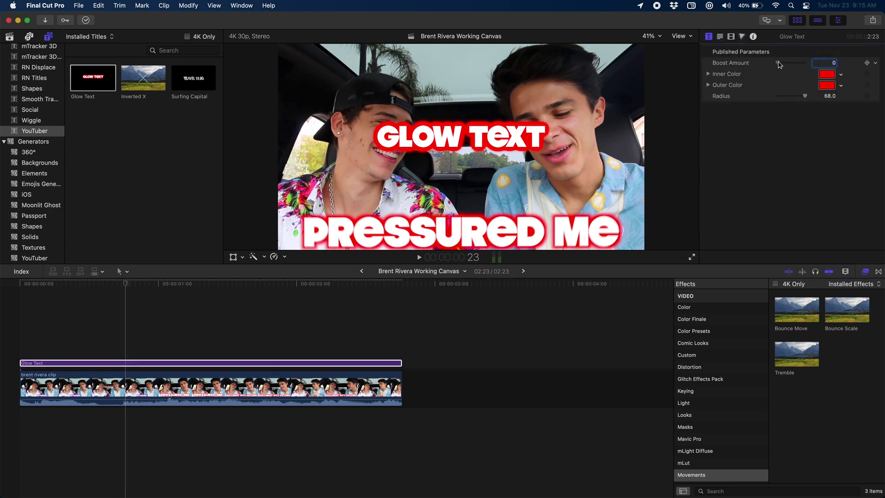
mouse_move(779, 63)
mouse_down()
mouse_move(792, 65)
mouse_move(764, 68)
mouse_up()
click(13, 290)
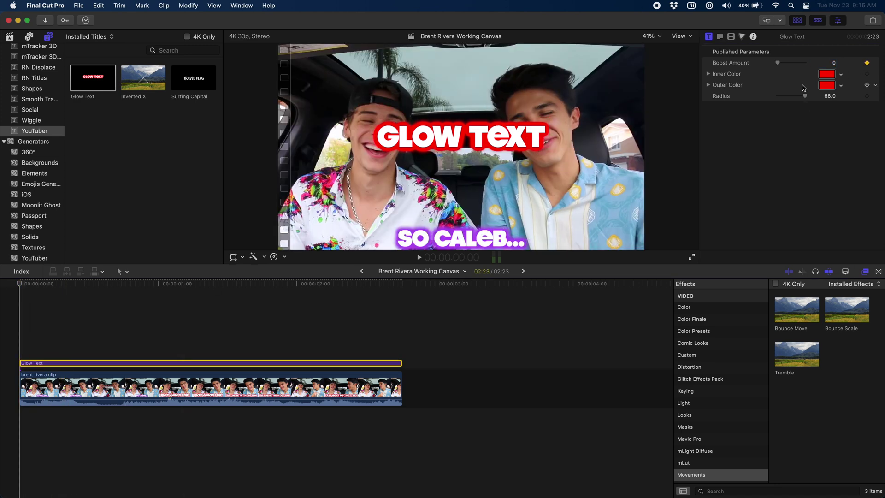
click(210, 289)
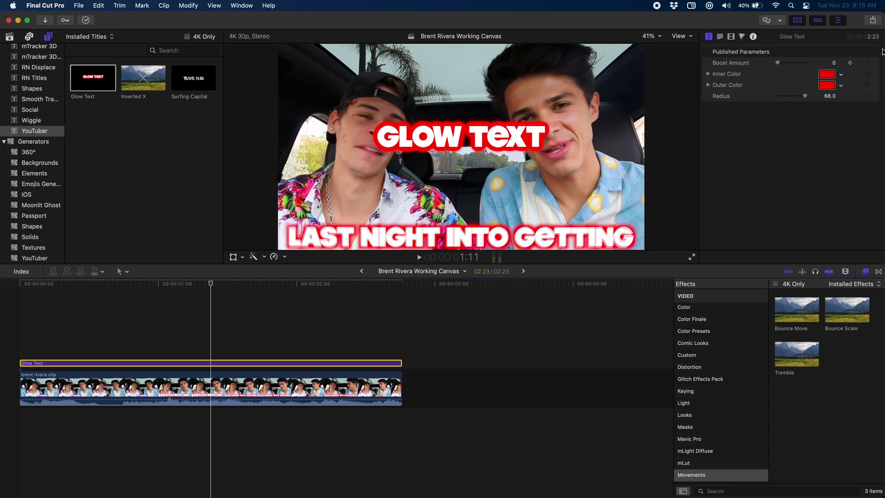
drag(795, 64, 747, 69)
key(End)
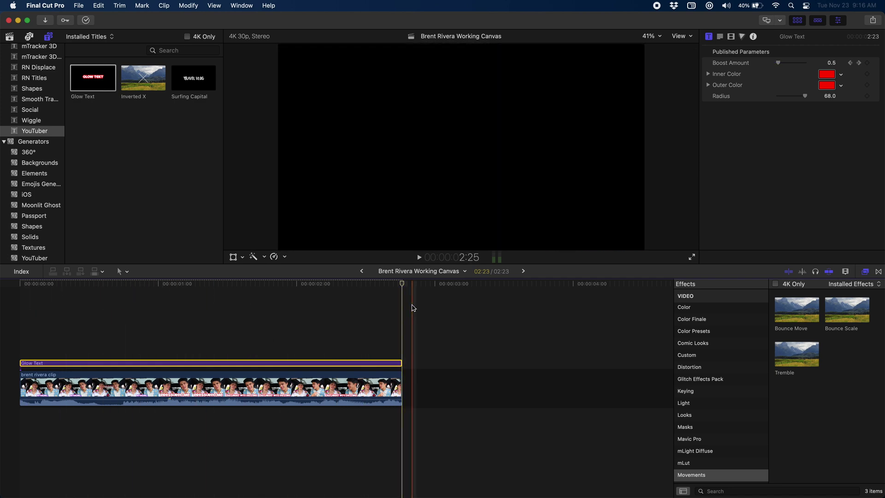
Step: Apply the Tremble effect to the Glow Text clip and return the playhead to the start
drag(798, 360, 259, 362)
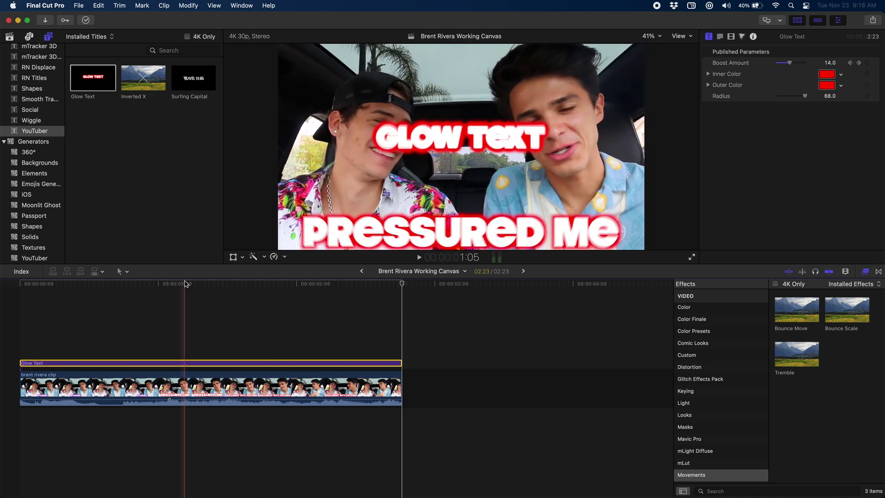
click(41, 285)
drag(41, 285, 19, 283)
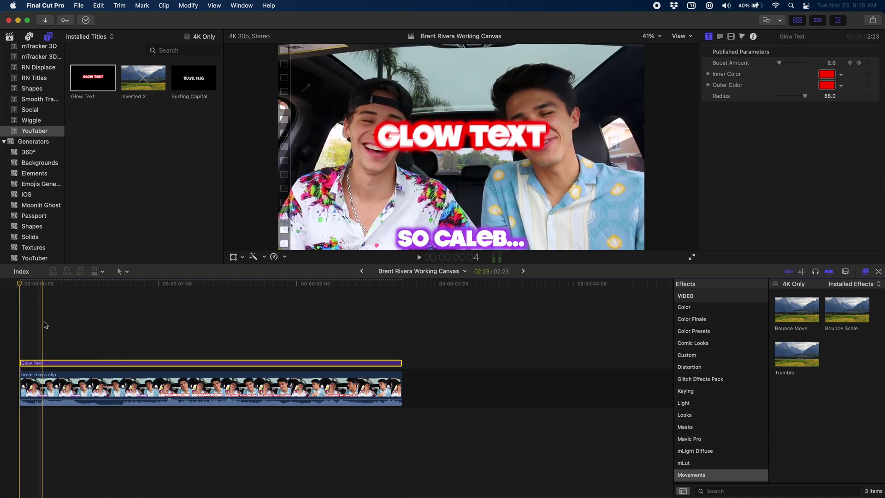
Step: Add Tremble keyframes at the clip start, then move the playhead to the clip's end
click(730, 37)
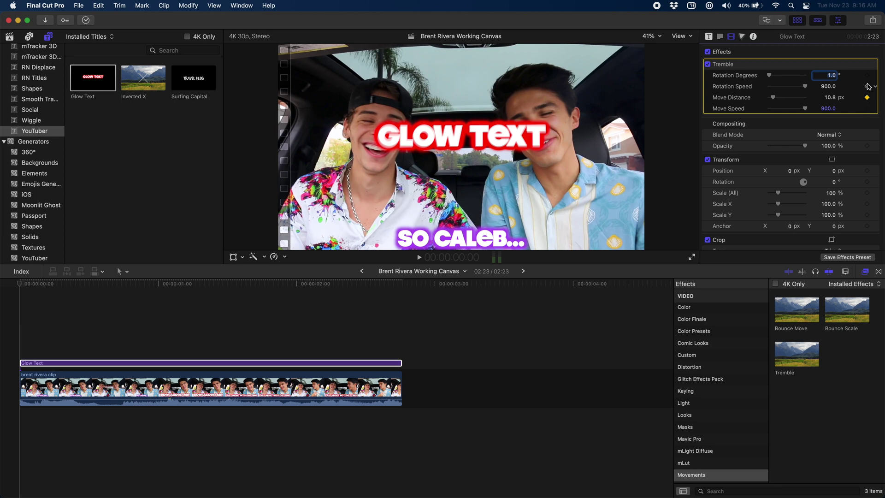
click(867, 76)
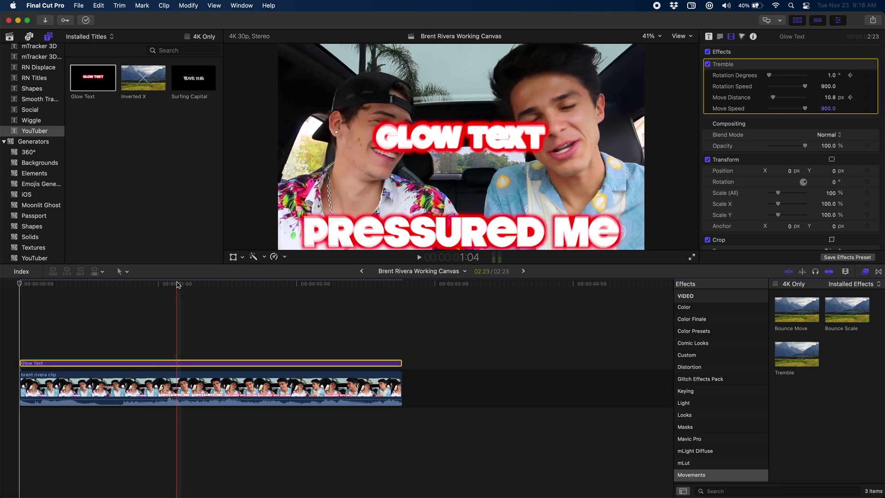
click(198, 283)
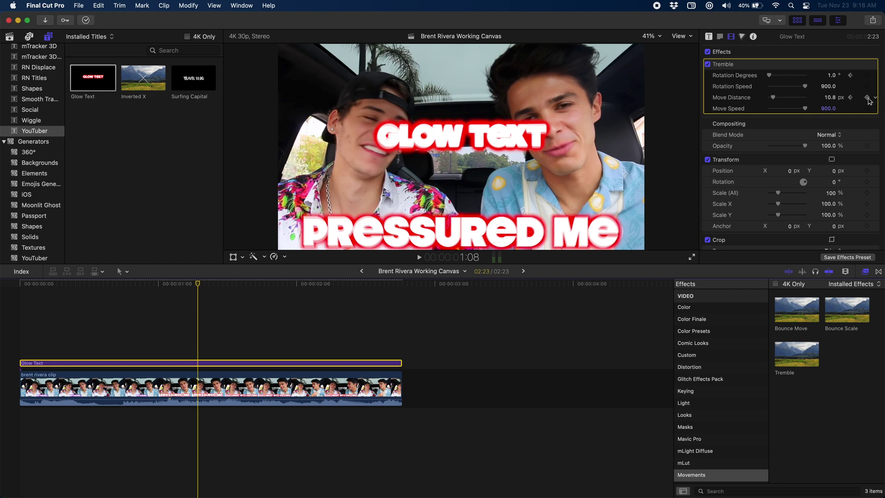
key(Left)
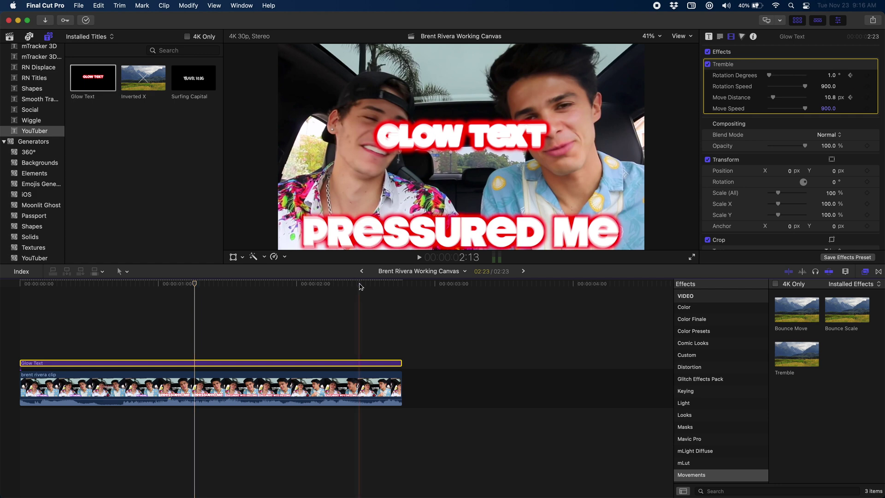
drag(360, 286, 400, 287)
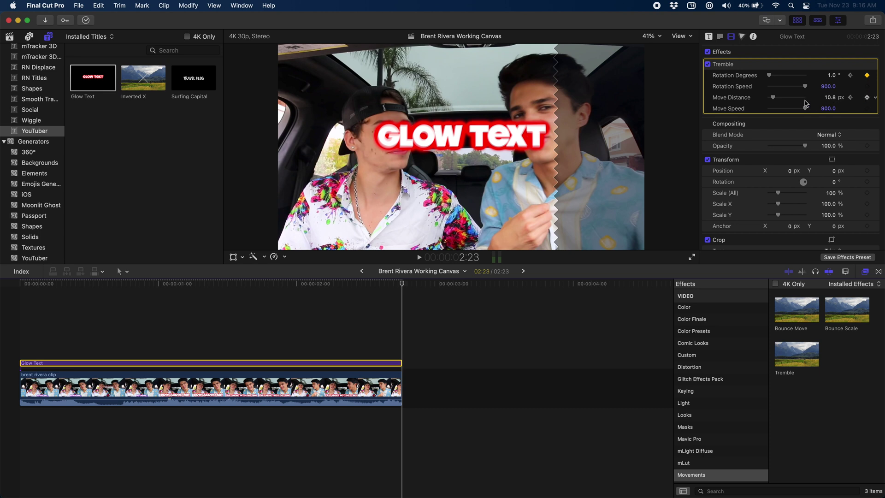
Step: Set Tremble Move Distance and Rotation Degrees to 0 at the clip's end
drag(830, 98, 830, 96)
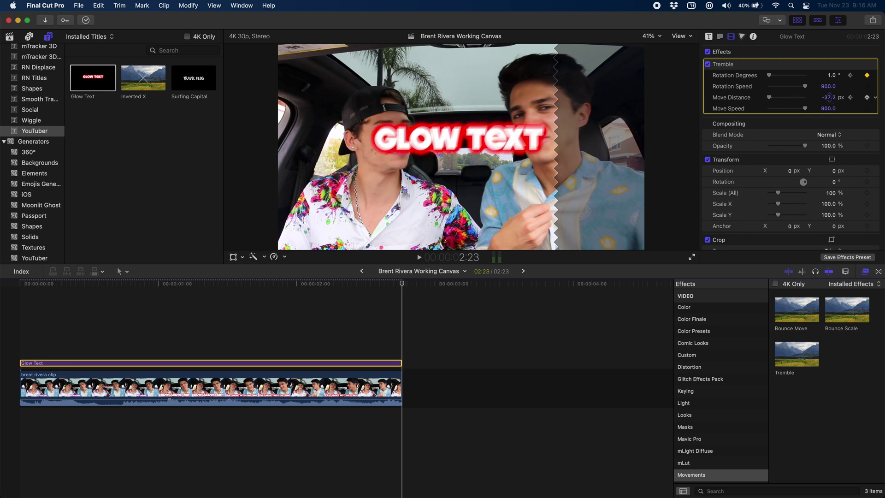
click(831, 94)
text(0)
key(Return)
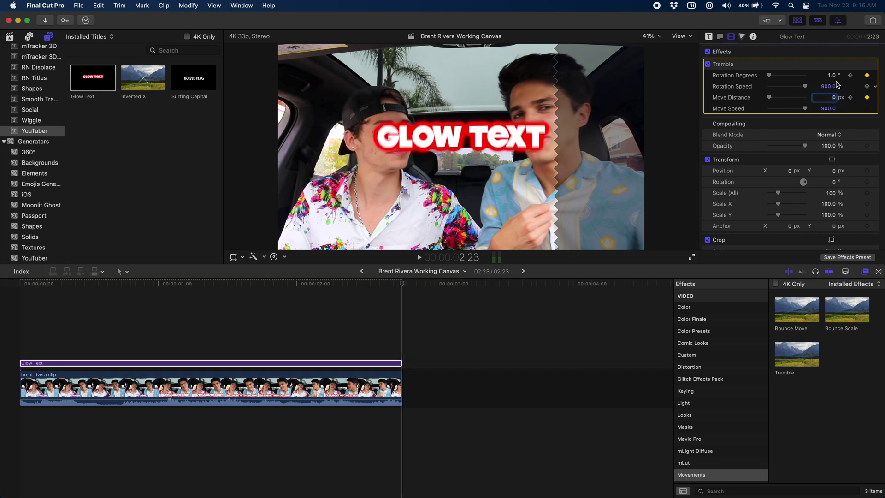
click(833, 75)
text(0)
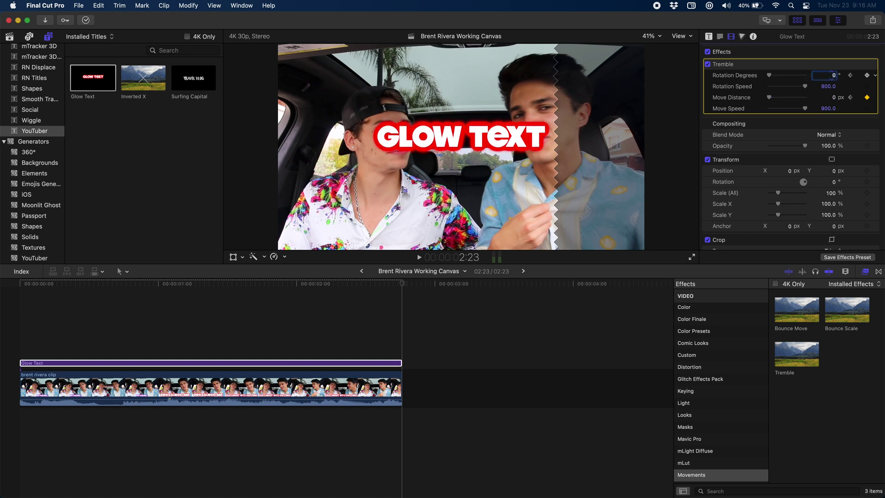
click(851, 76)
click(851, 76)
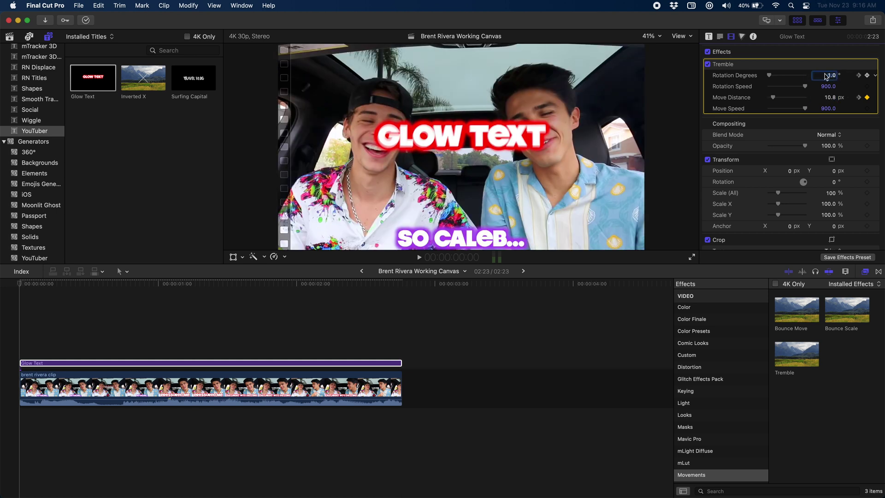